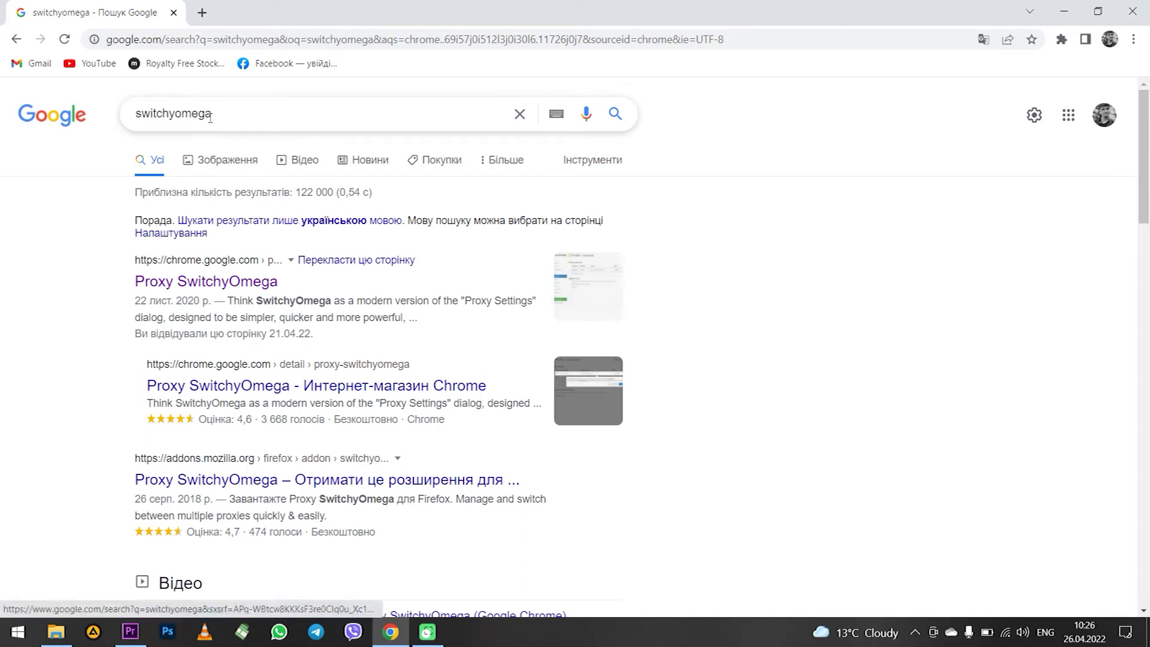
From the 'switchyomega' Google results, open the Proxy SwitchyOmega listing in a new tab
left_click_drag(213, 115, 114, 122)
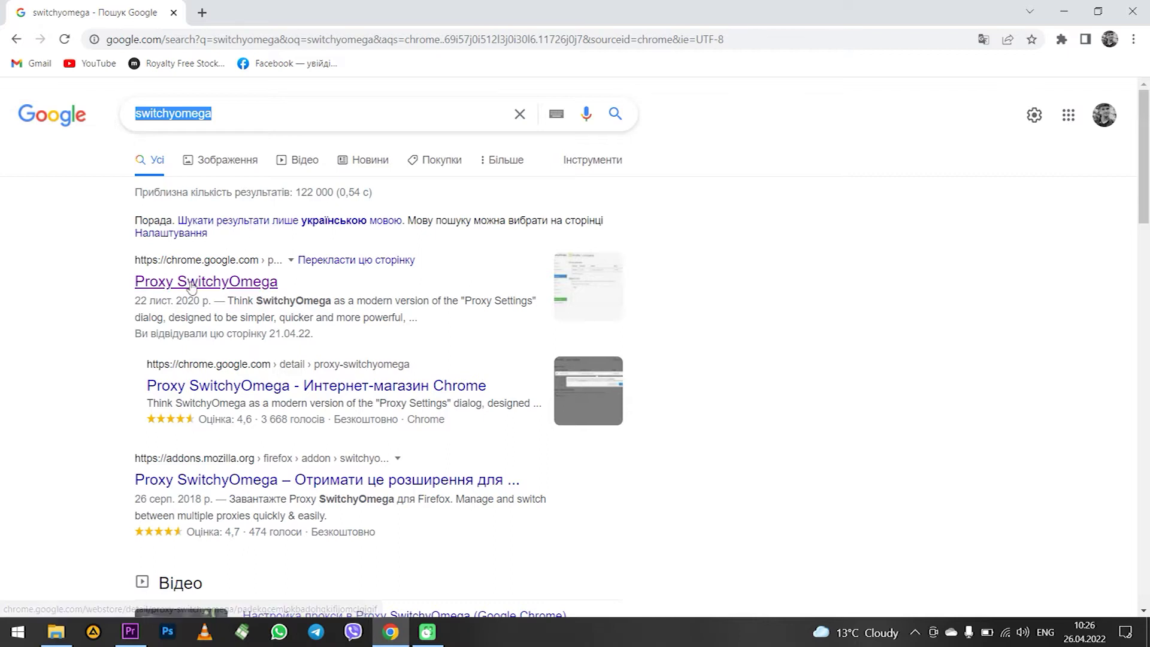
left_click(209, 288)
Read through the Proxy SwitchyOmega Web Store overview, glance back at Google, and return to the listing
left_click(206, 13)
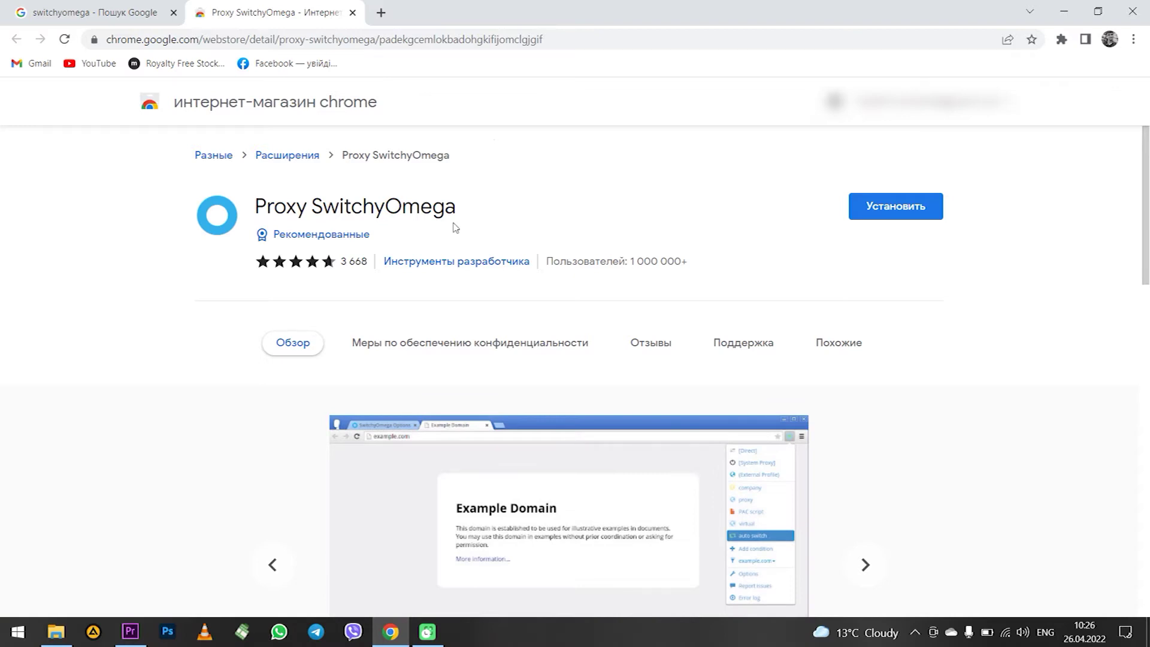
left_click_drag(448, 214, 377, 211)
scroll(392, 225, "down", 6)
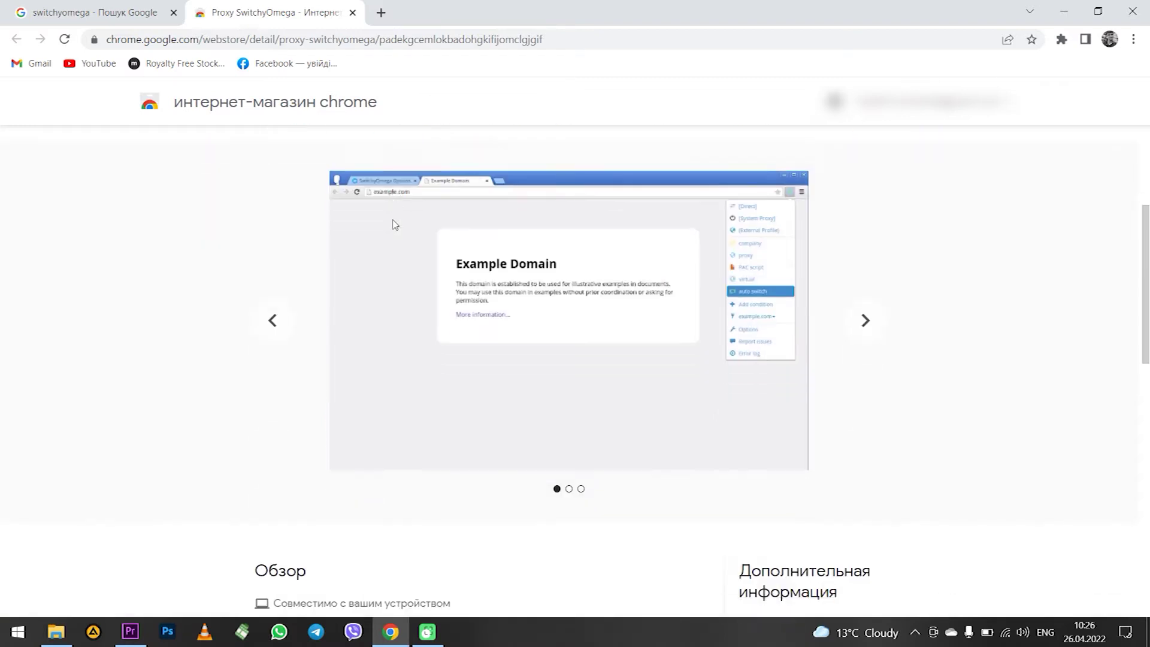
scroll(394, 225, "down", 3)
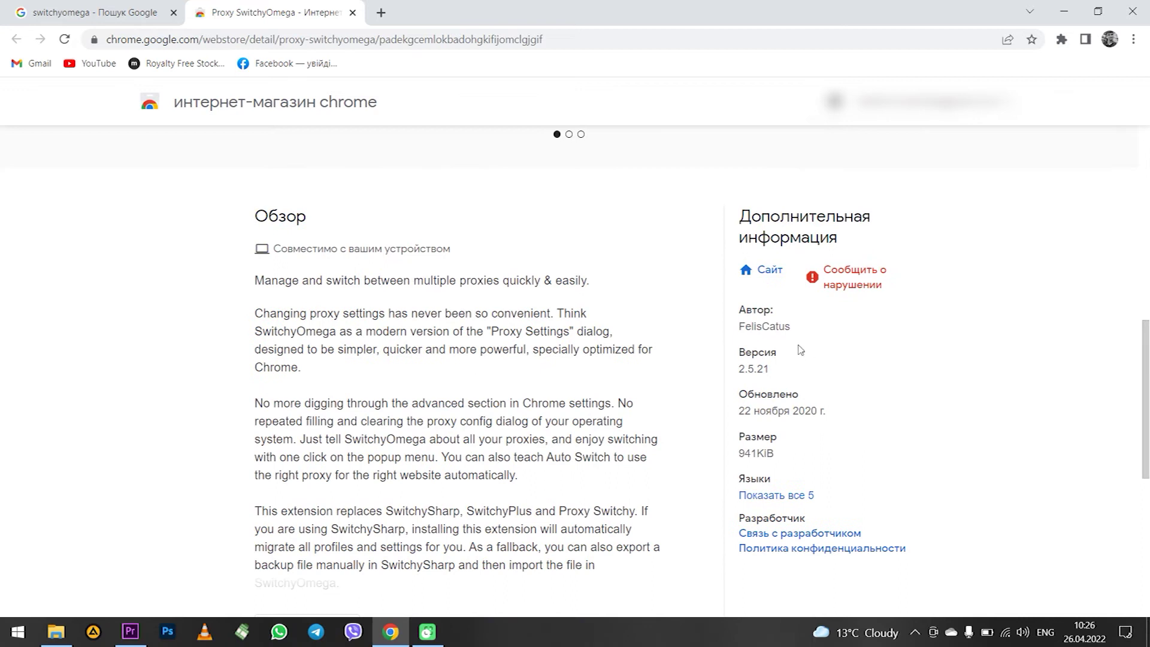
scroll(495, 362, "down", 6)
scroll(493, 353, "up", 7)
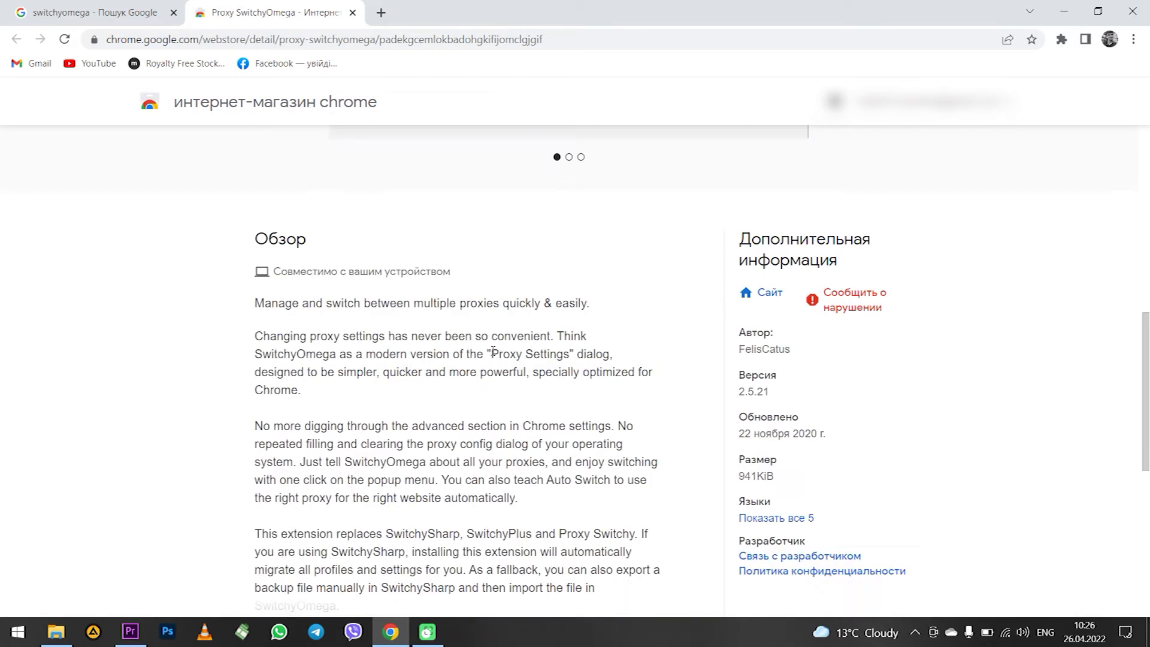
scroll(492, 352, "up", 10)
left_click(424, 200)
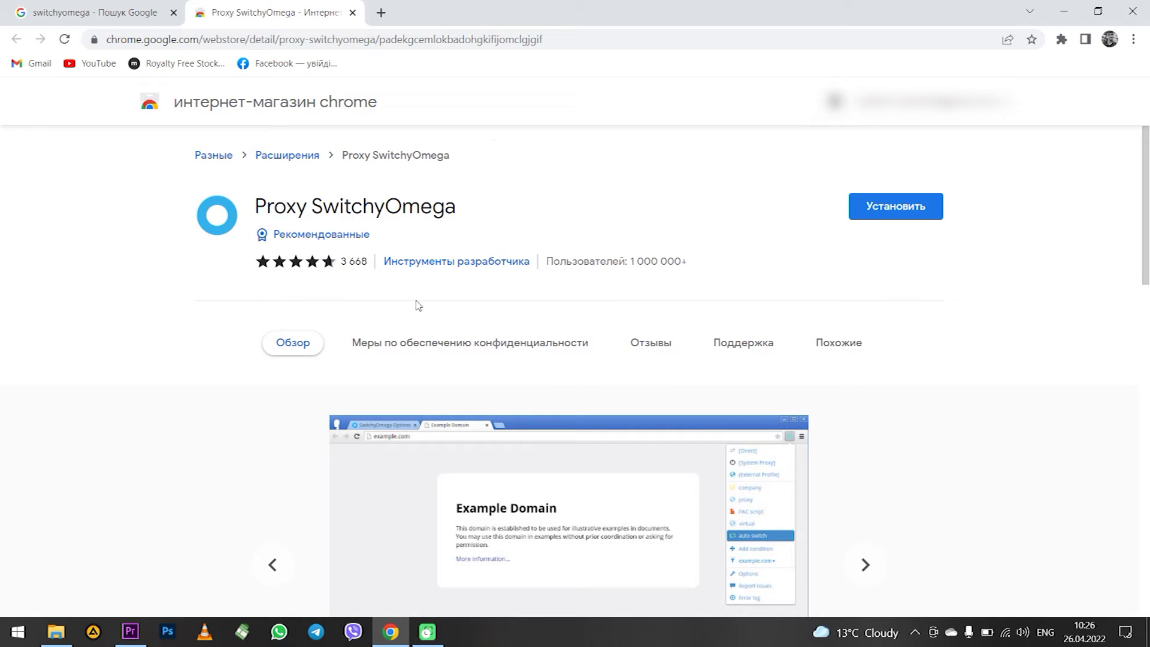
left_click(96, 12)
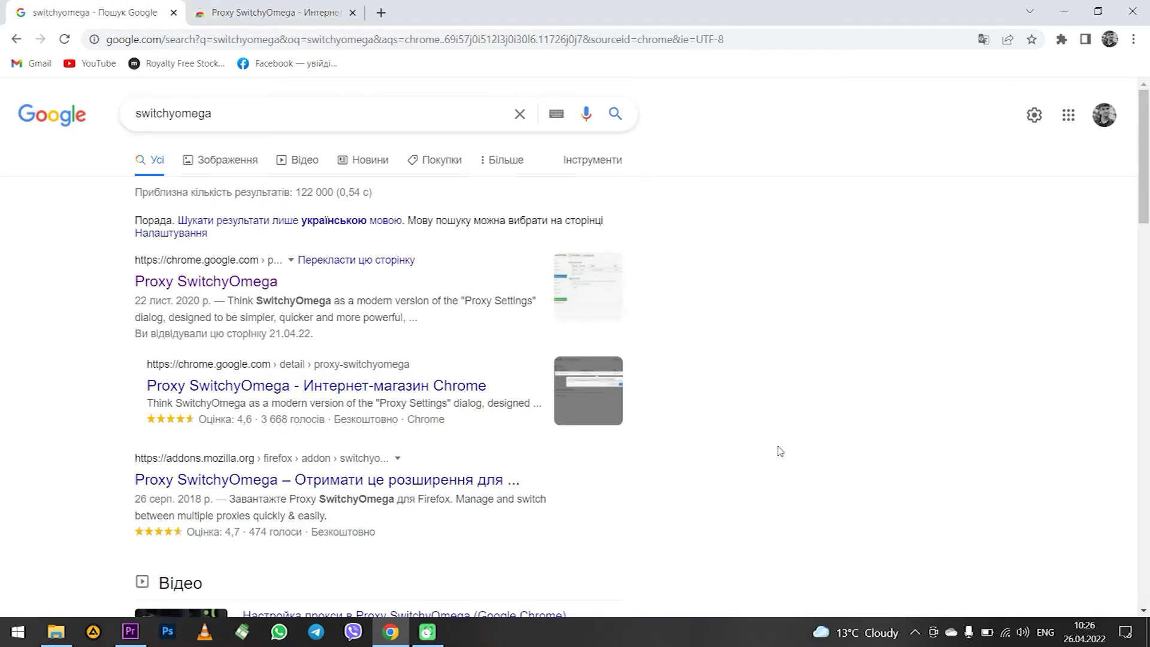
left_click(273, 13)
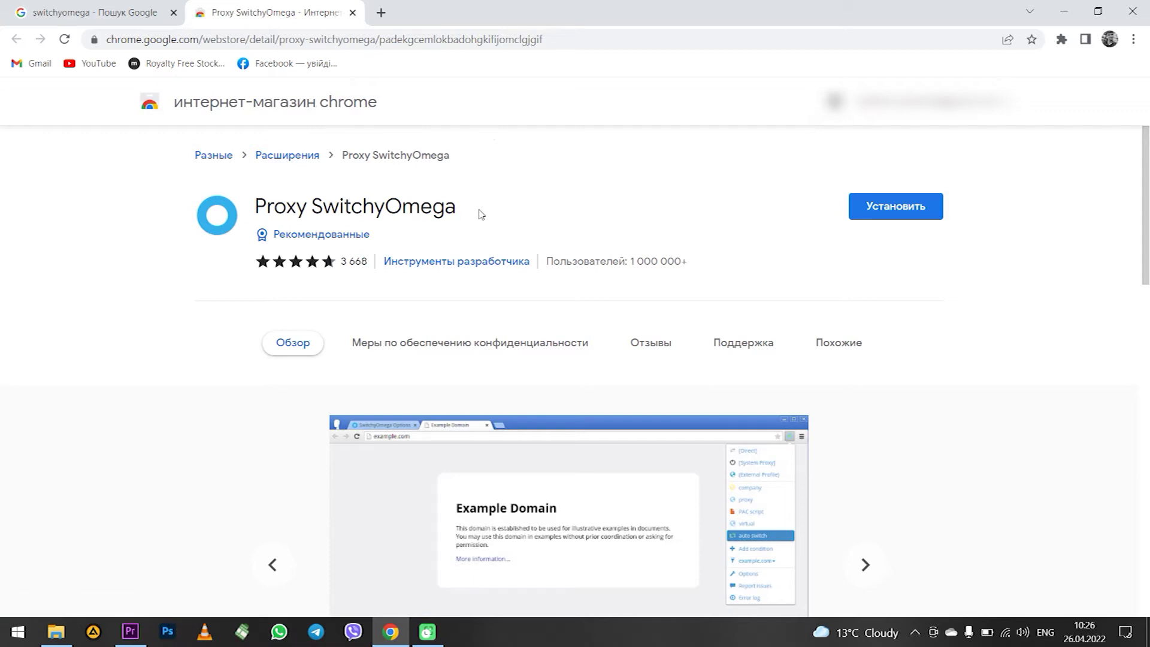
Install Proxy SwitchyOmega, skip its welcome guide, and check the Extensions menu
left_click(919, 208)
left_click(629, 168)
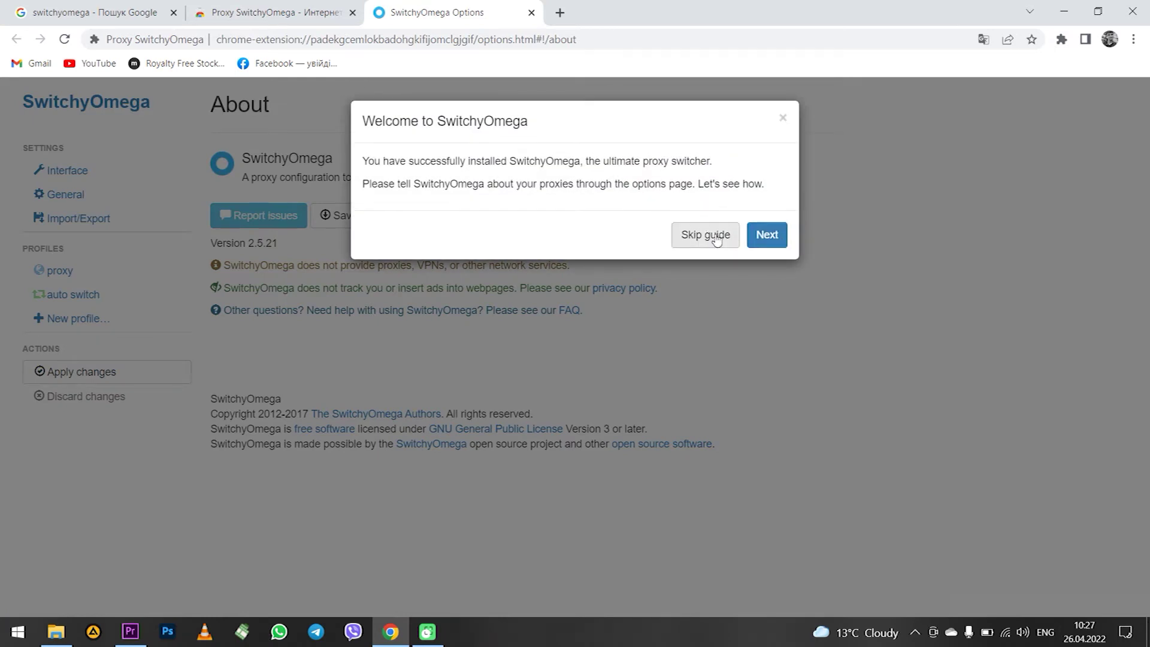
left_click(715, 240)
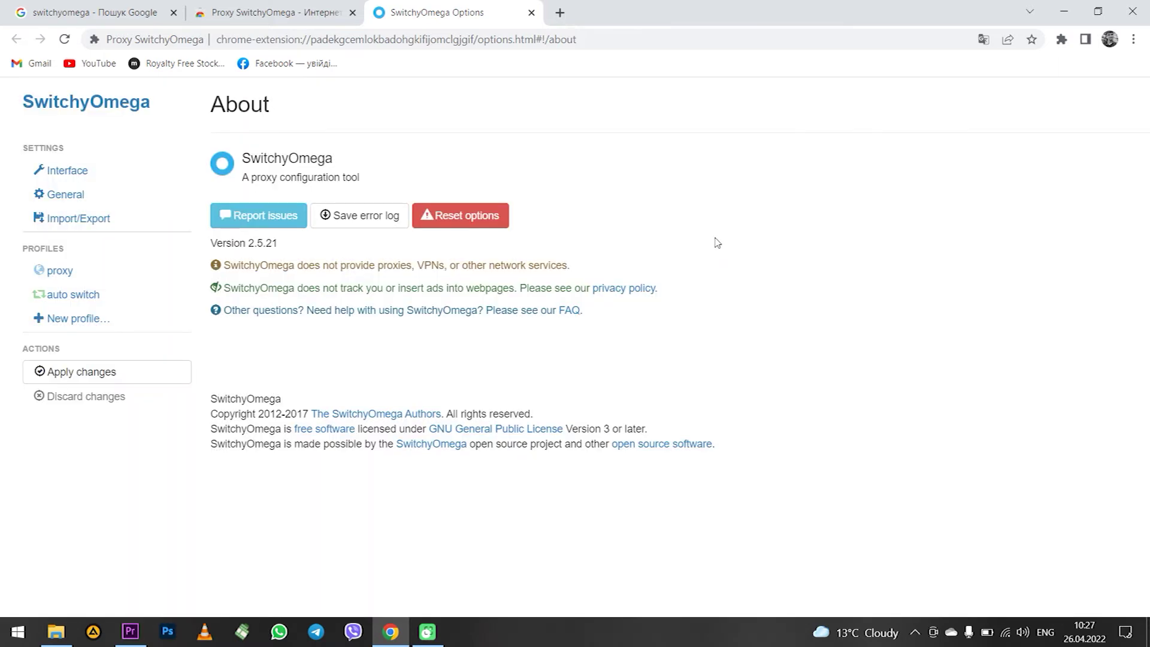
left_click(1063, 42)
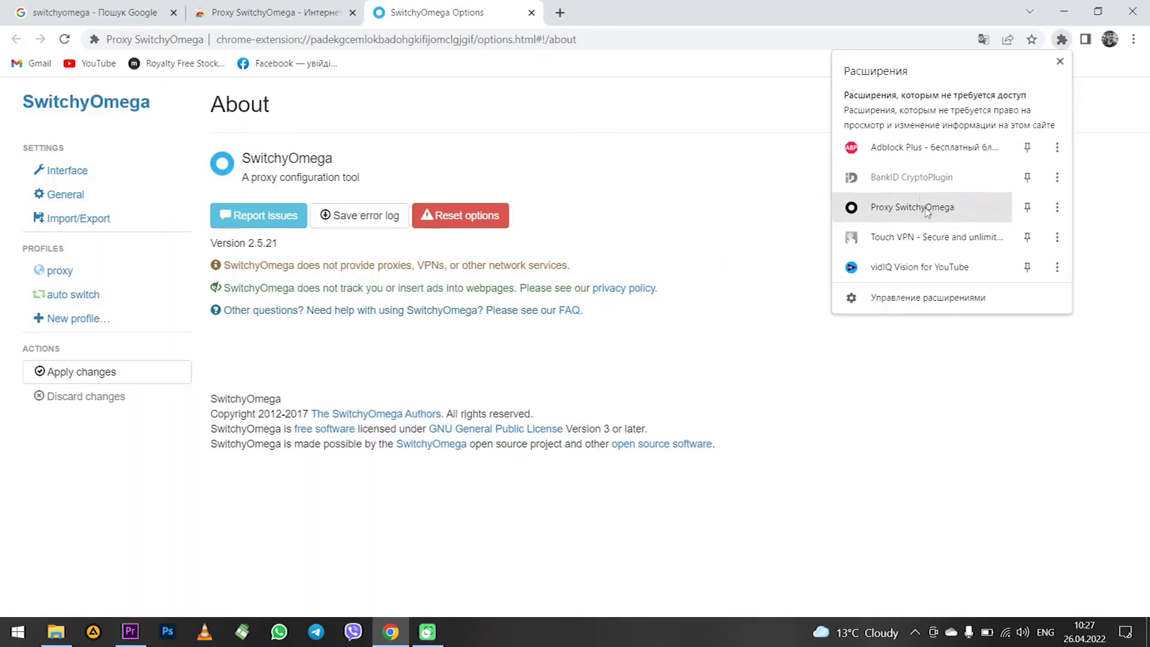
left_click(727, 206)
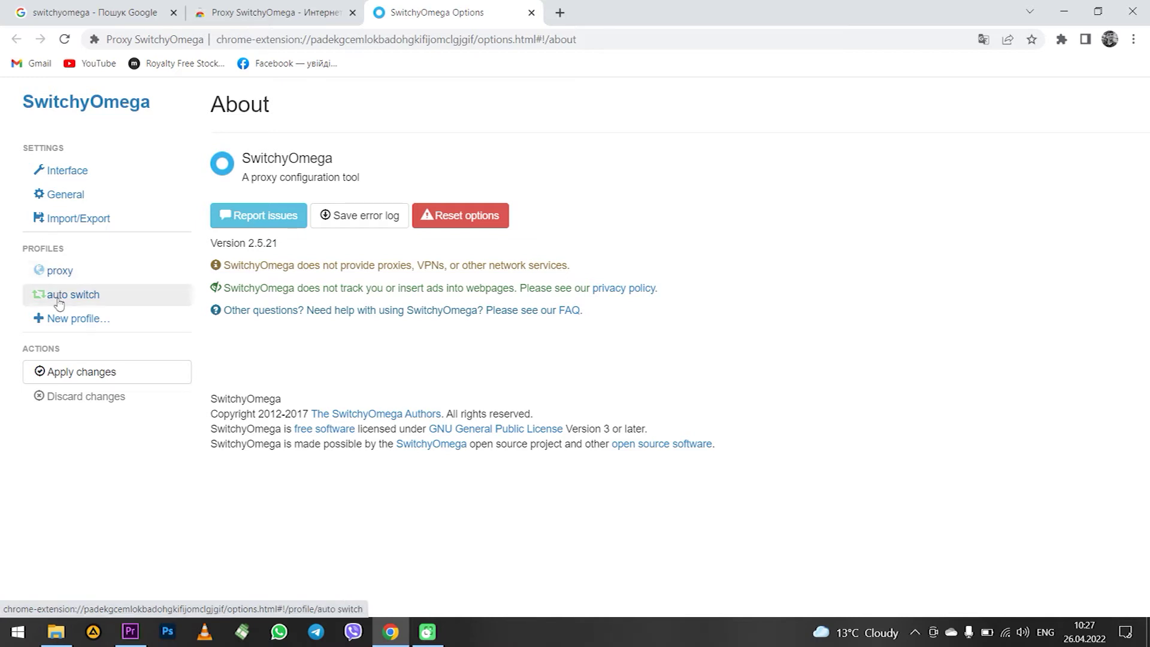
Create a new profile named 'Name 1', keeping the Proxy Profile type
left_click(118, 319)
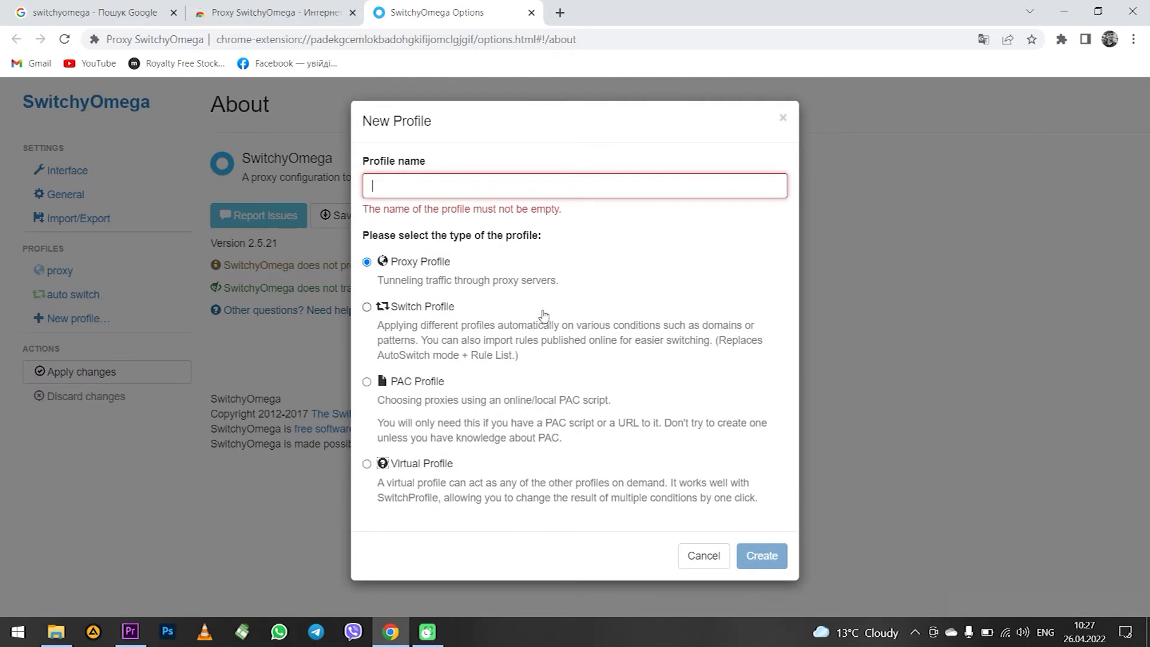
type("Name 1")
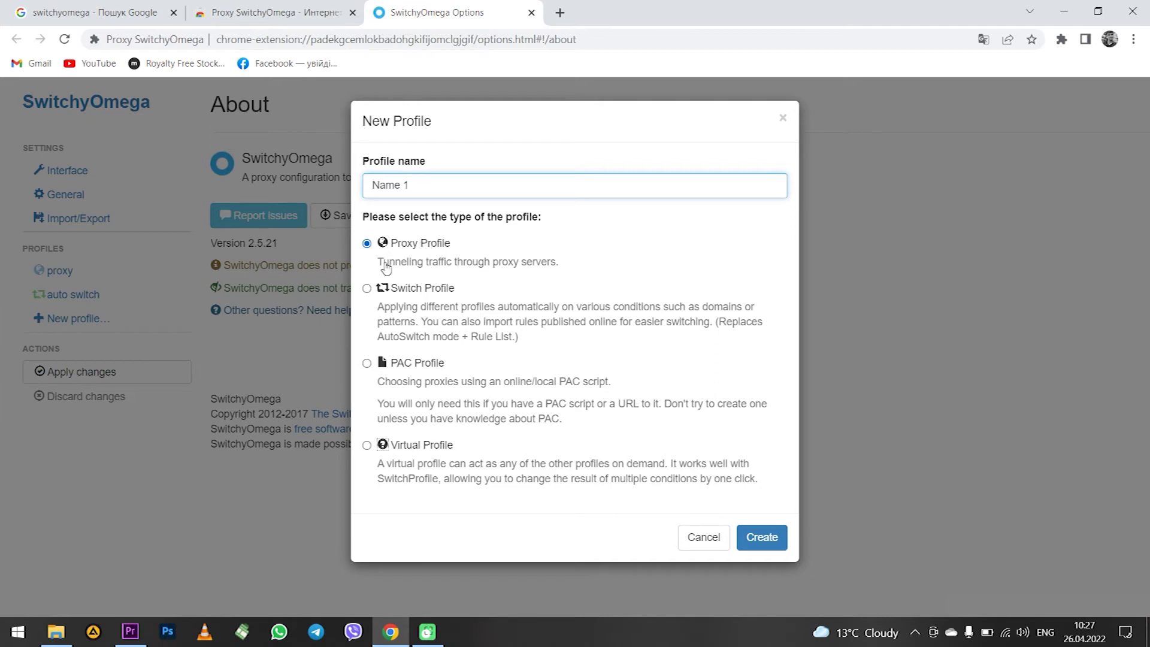
left_click(422, 291)
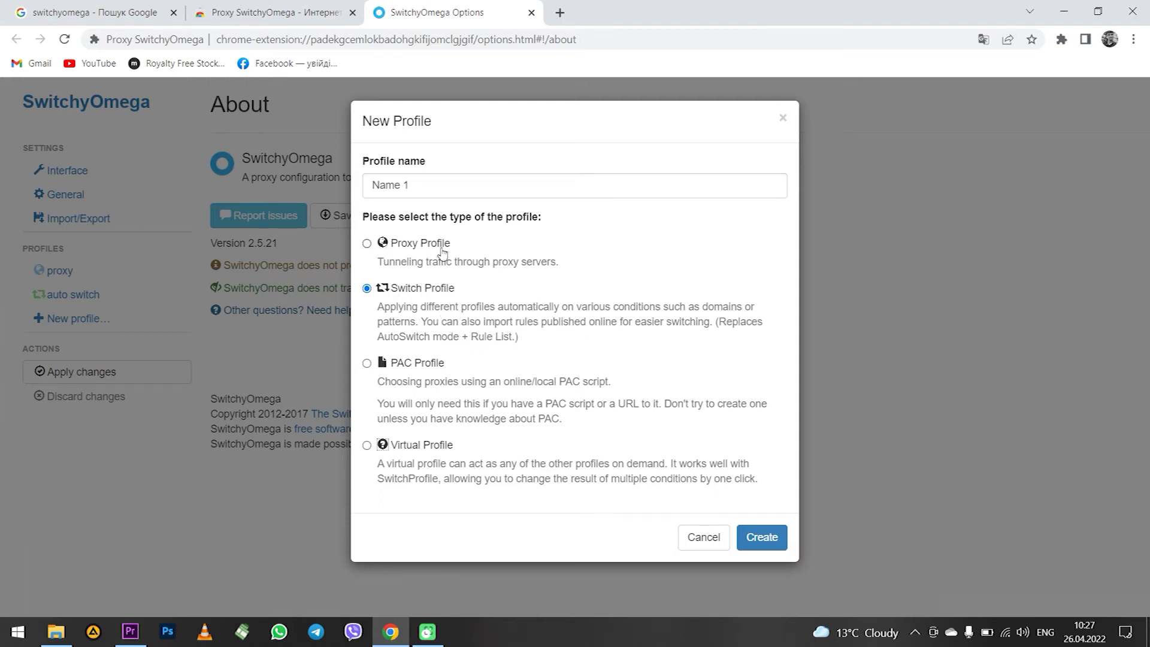
left_click(413, 250)
left_click(761, 539)
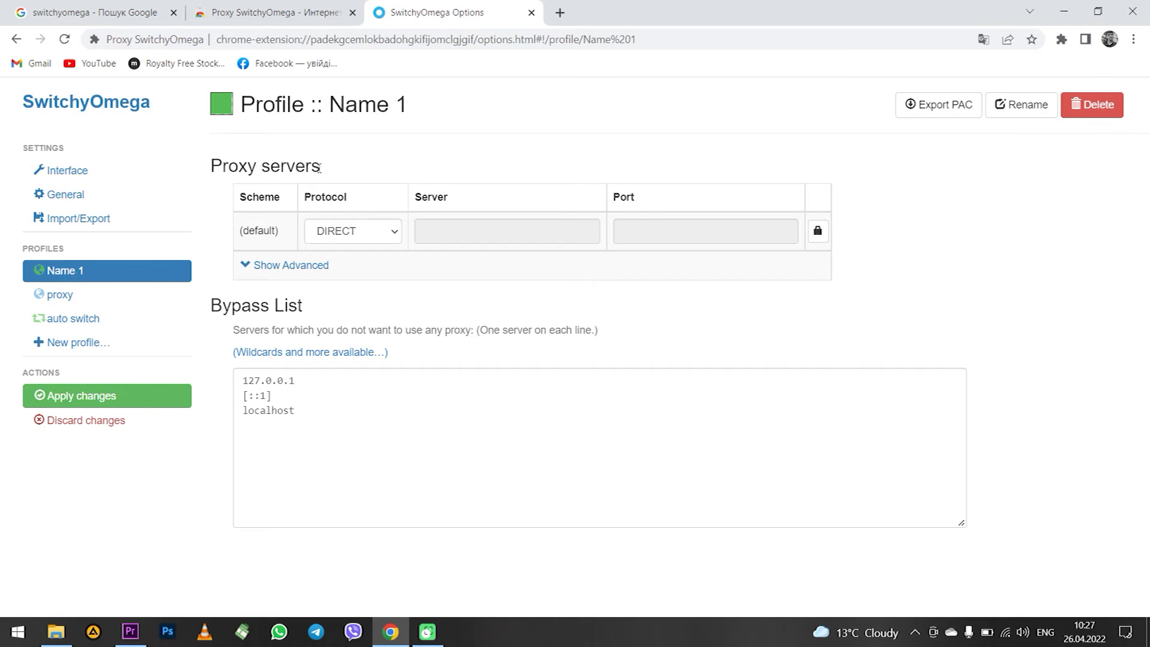
left_click(304, 267)
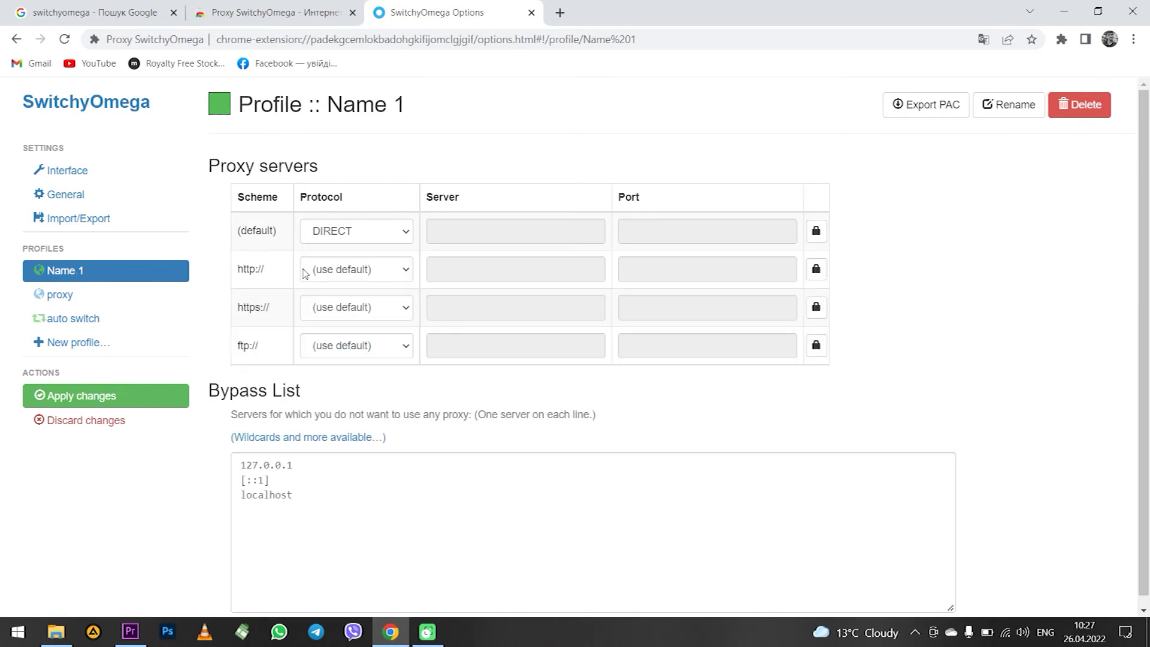
left_click(373, 239)
left_click(371, 249)
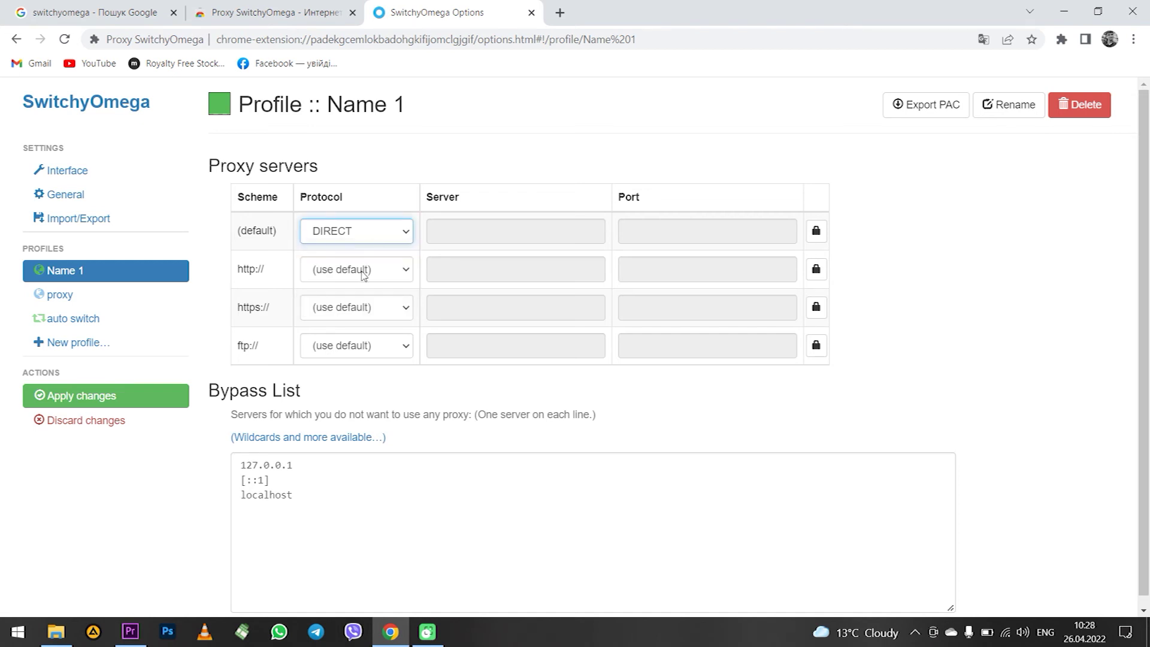
left_click(363, 275)
left_click(364, 276)
left_click(362, 308)
left_click(362, 308)
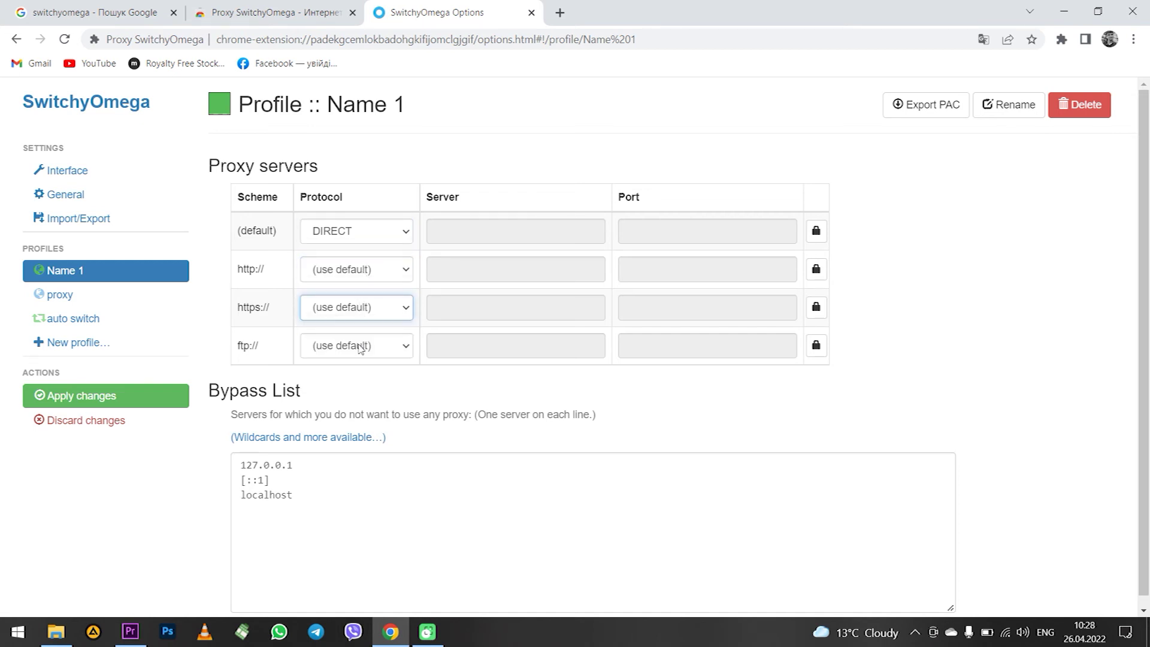
left_click(361, 344)
left_click(362, 345)
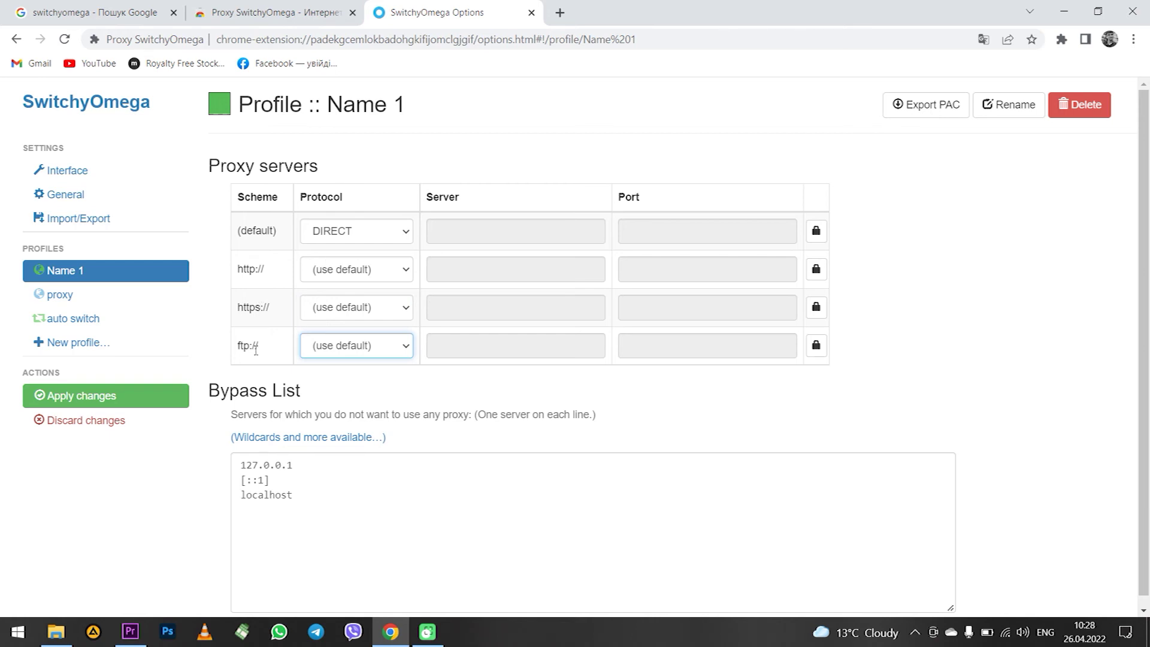
left_click(366, 238)
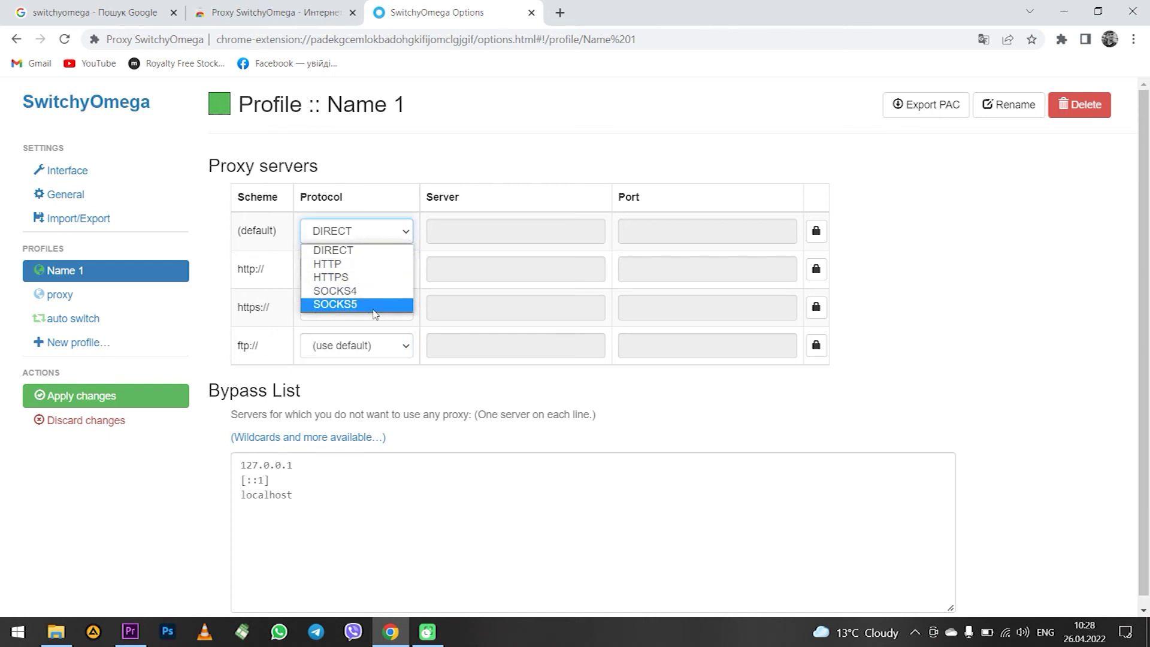
Choose HTTP for the (default) row, replacing example.com with 123.3.3.3 and port 80 with 8080
left_click(359, 267)
left_click_drag(518, 228, 431, 231)
type("123.3.3.3")
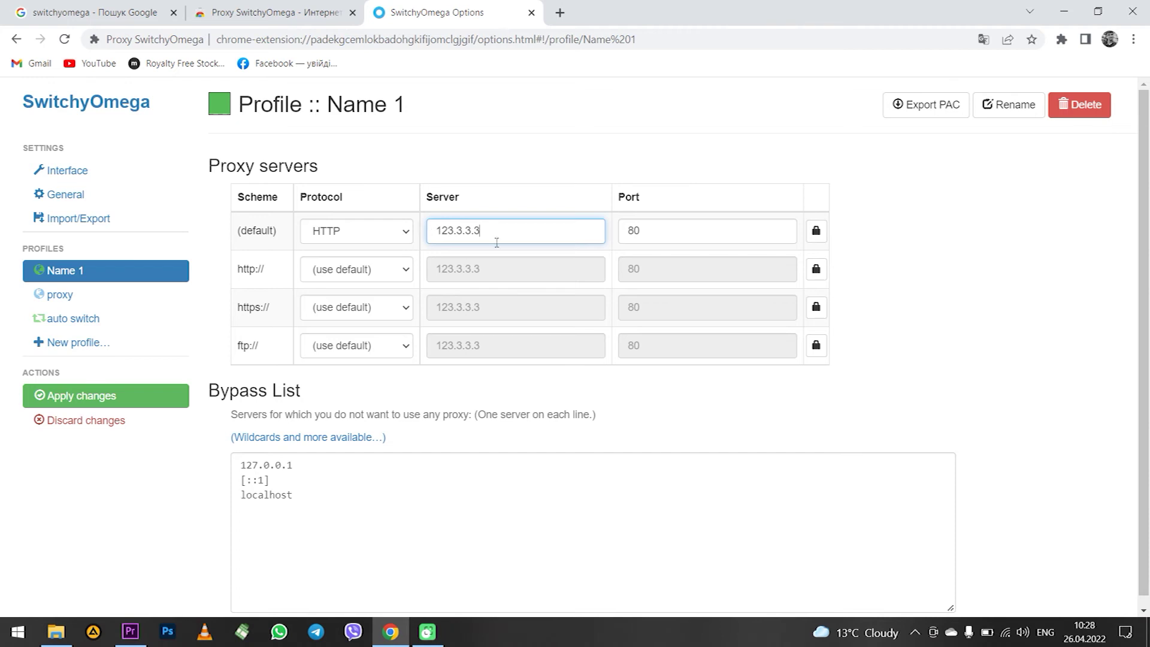
left_click_drag(687, 230, 624, 232)
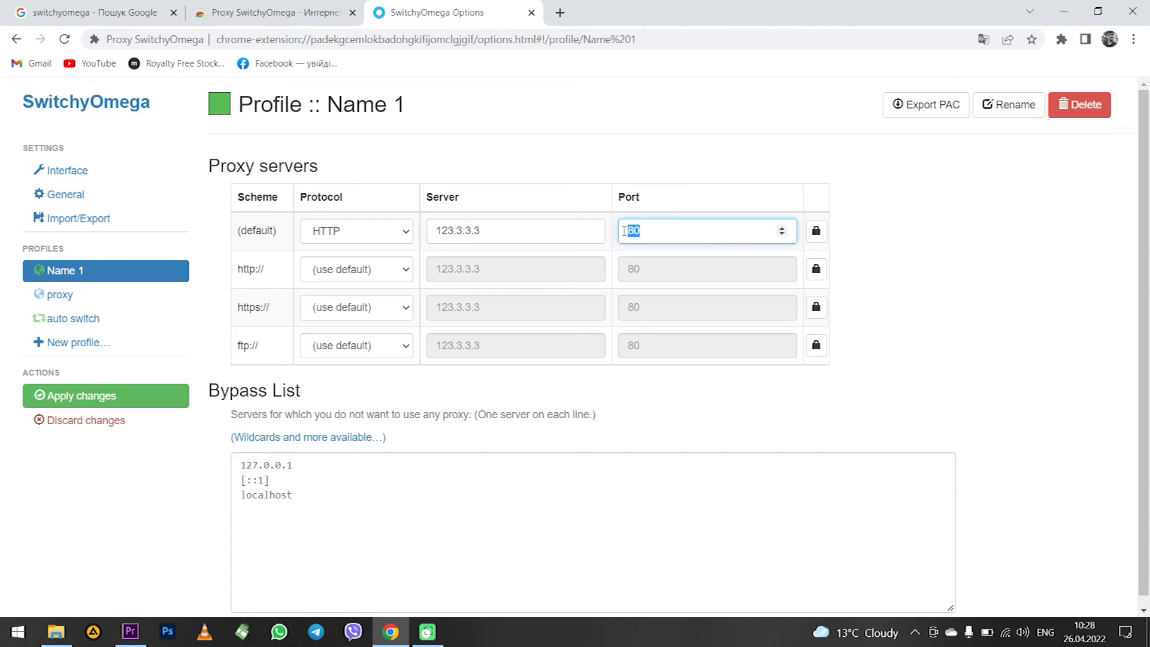
type("8080")
left_click(712, 400)
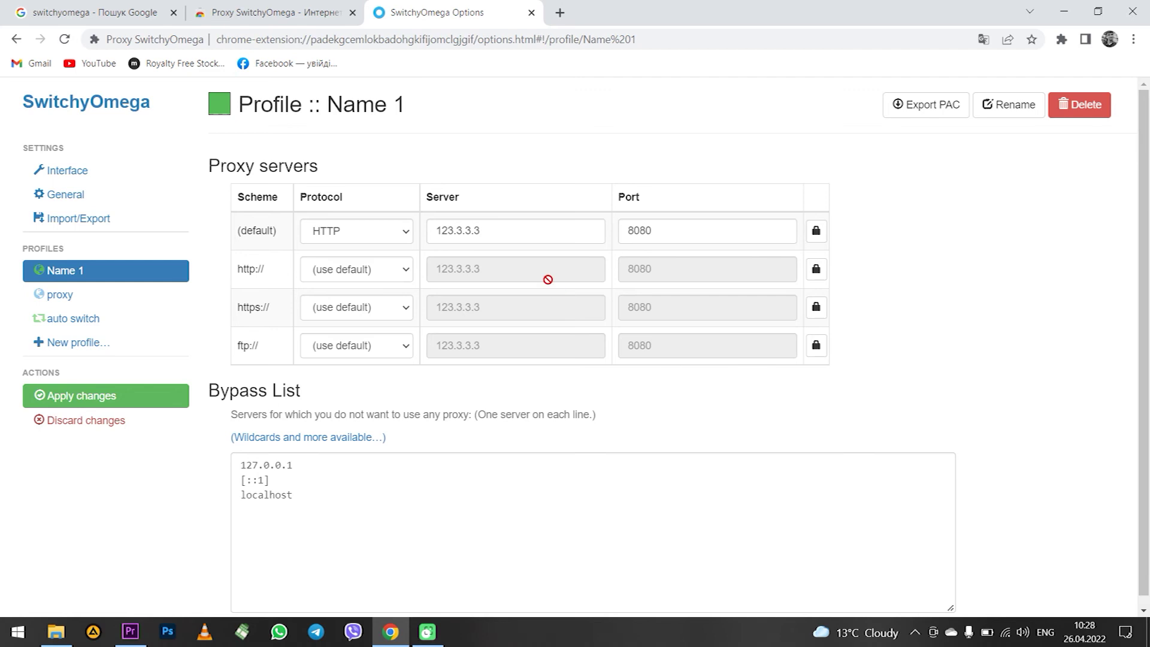
Enter a proxy username and password in the default row's Proxy Authentication dialog and save them
left_click(818, 235)
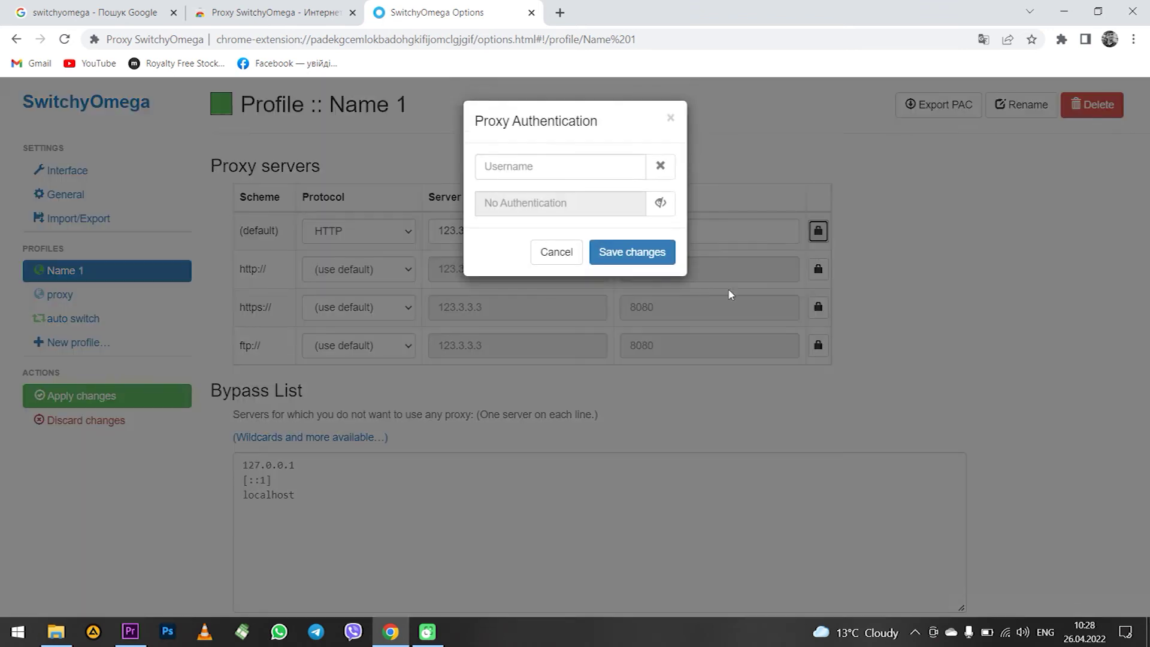
left_click(559, 172)
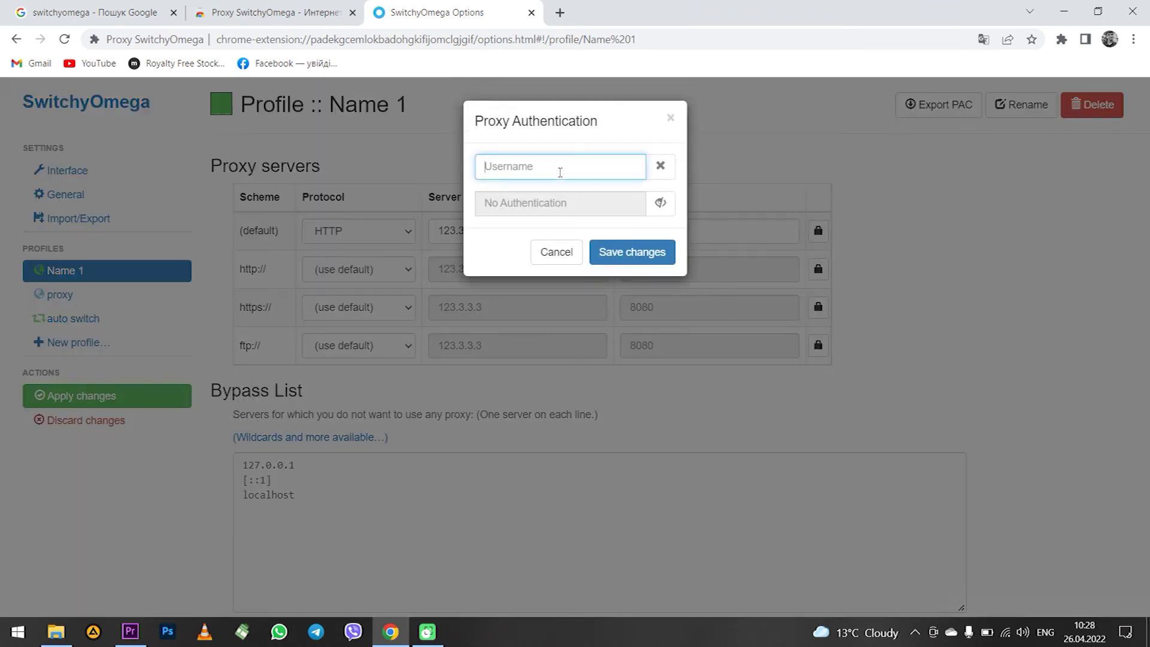
type("login")
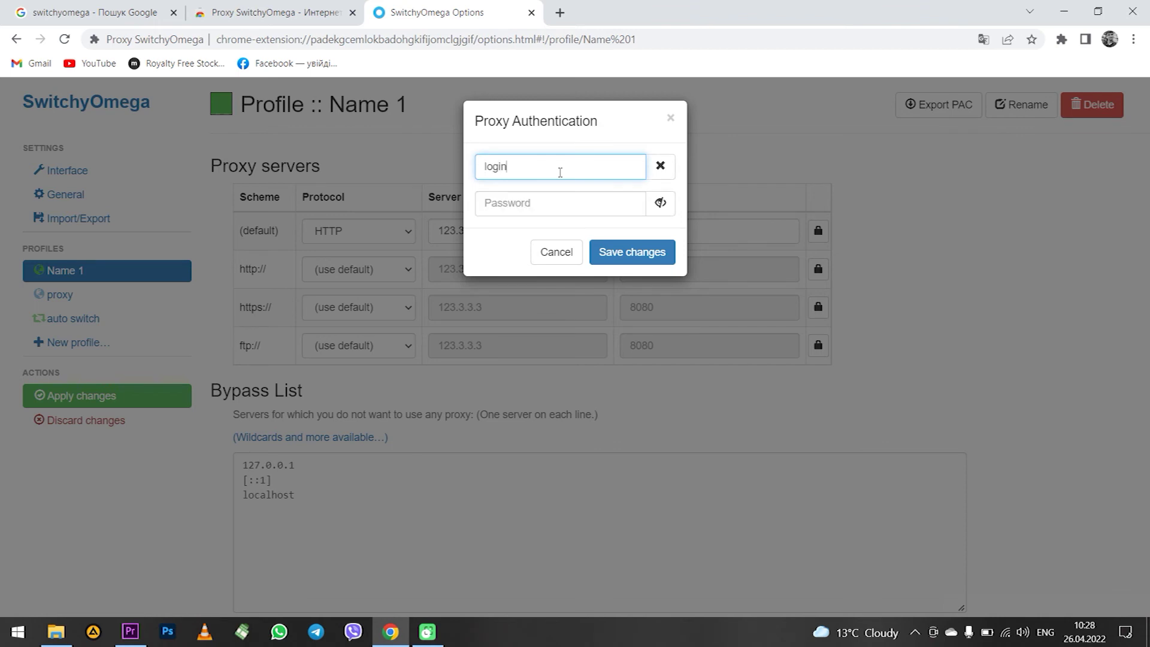
left_click(542, 209)
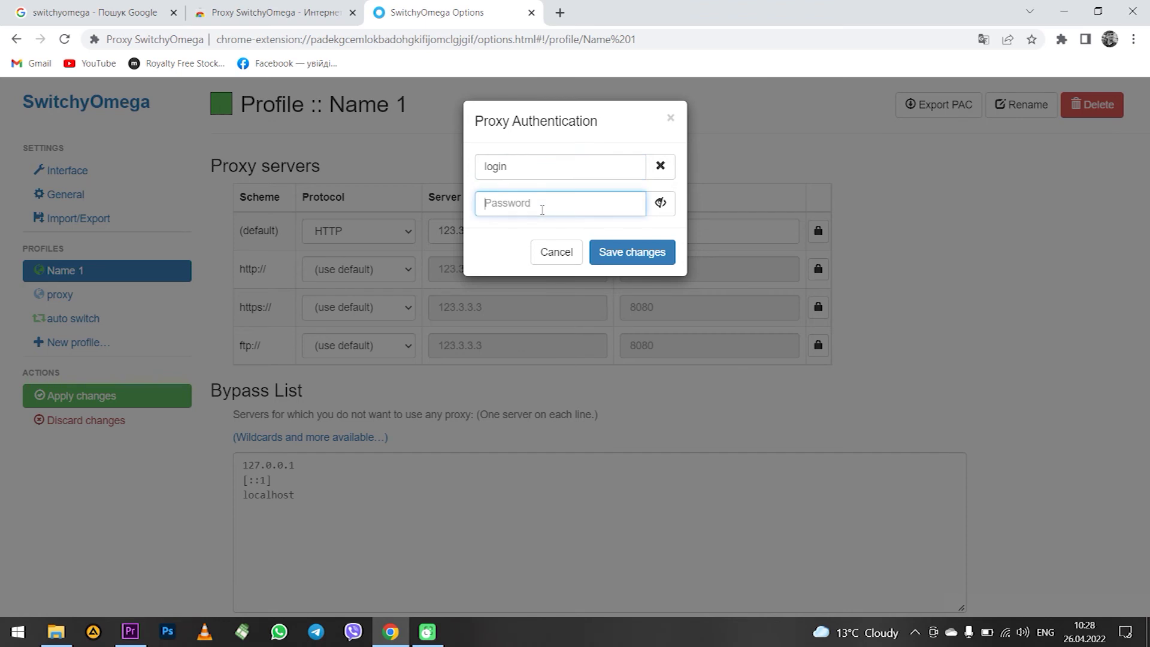
type("p")
left_click(651, 253)
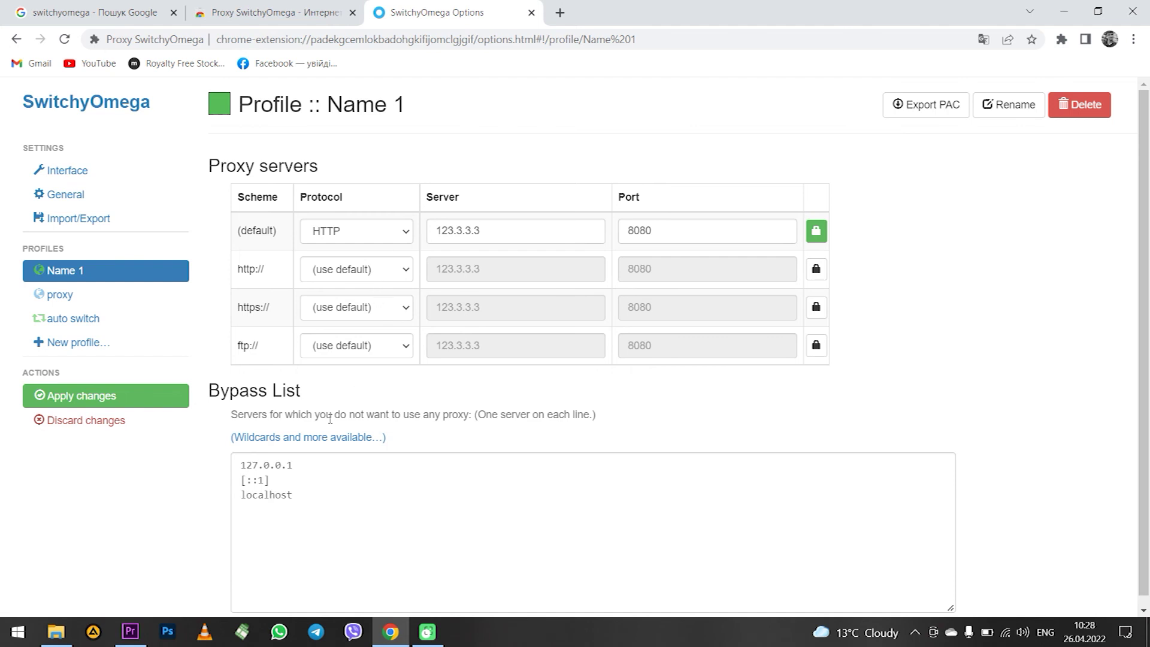
Review the Bypass List entries such as 127.0.0.1 without changing them, then apply the changes
left_click(284, 467)
scroll(293, 473, "down", 1)
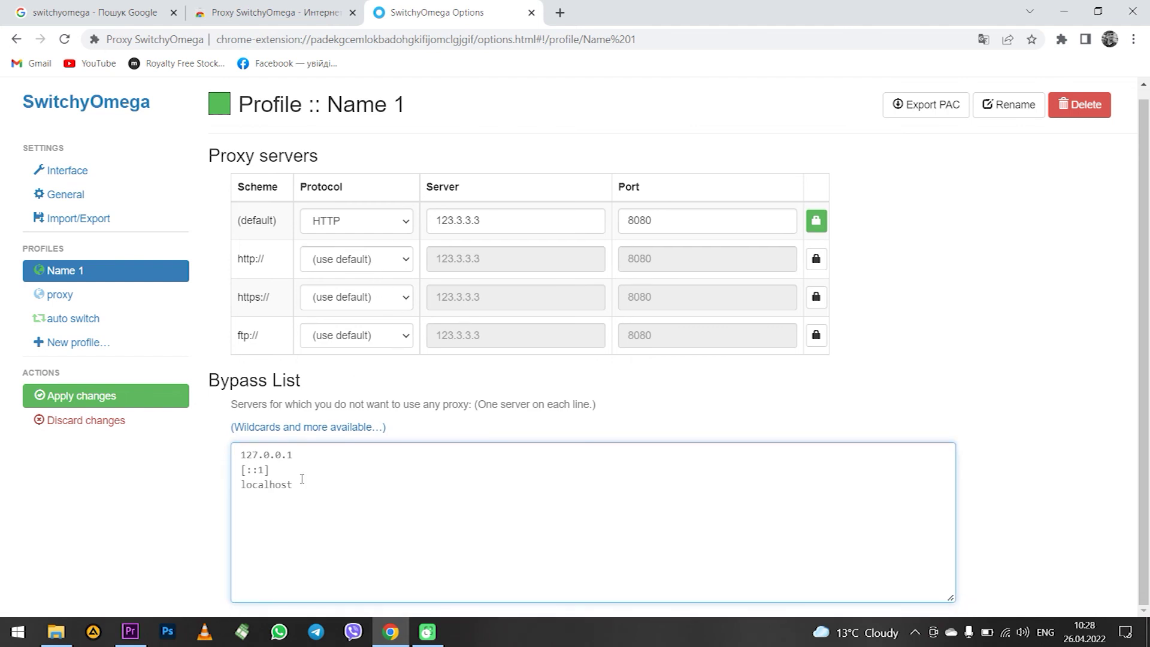
triple_click(210, 379)
left_click(336, 486)
left_click(263, 455)
left_click_drag(315, 459, 222, 467)
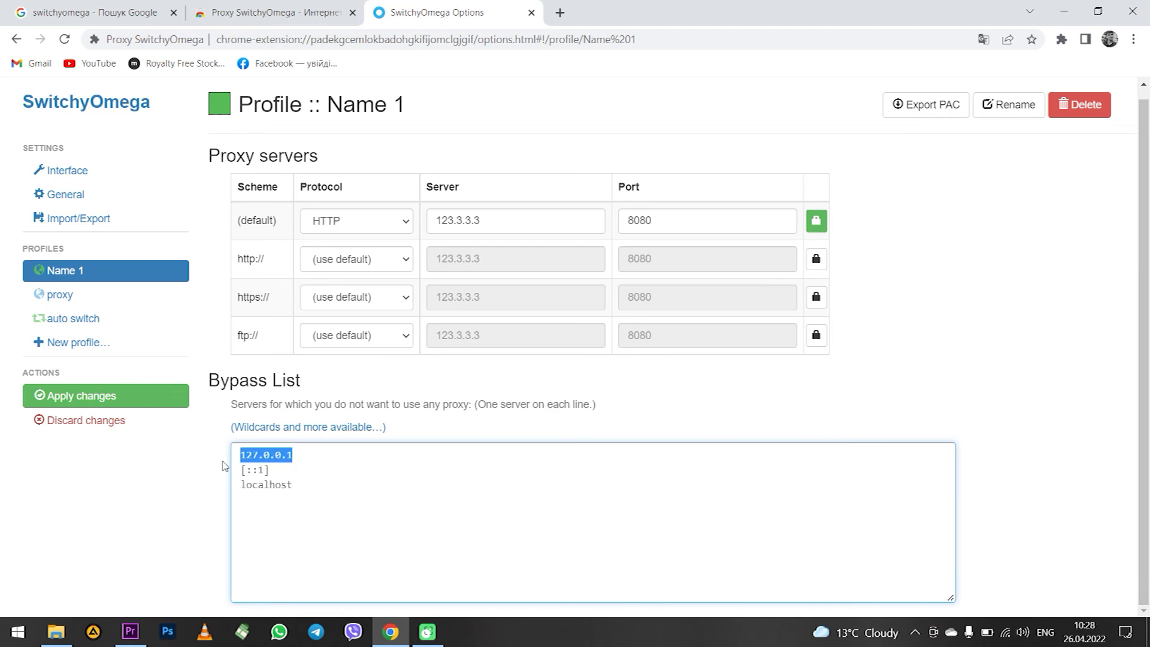
key("ctrl+End")
left_click(135, 401)
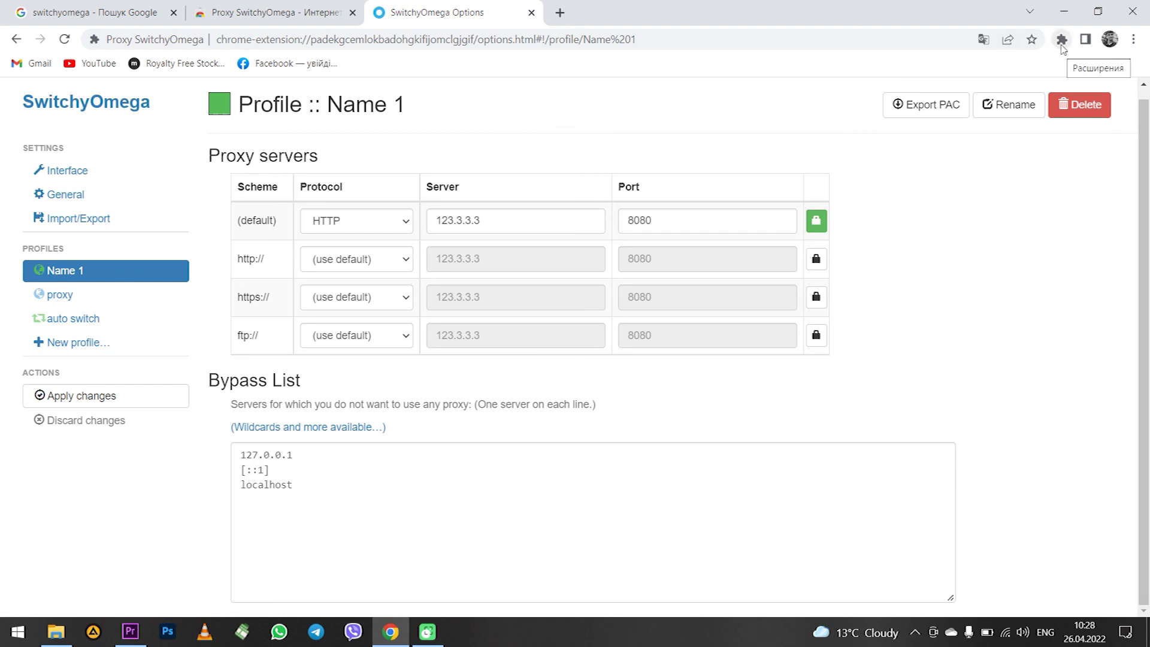
Select Name 1 in the Proxy SwitchyOmega toolbar popup
left_click(1062, 44)
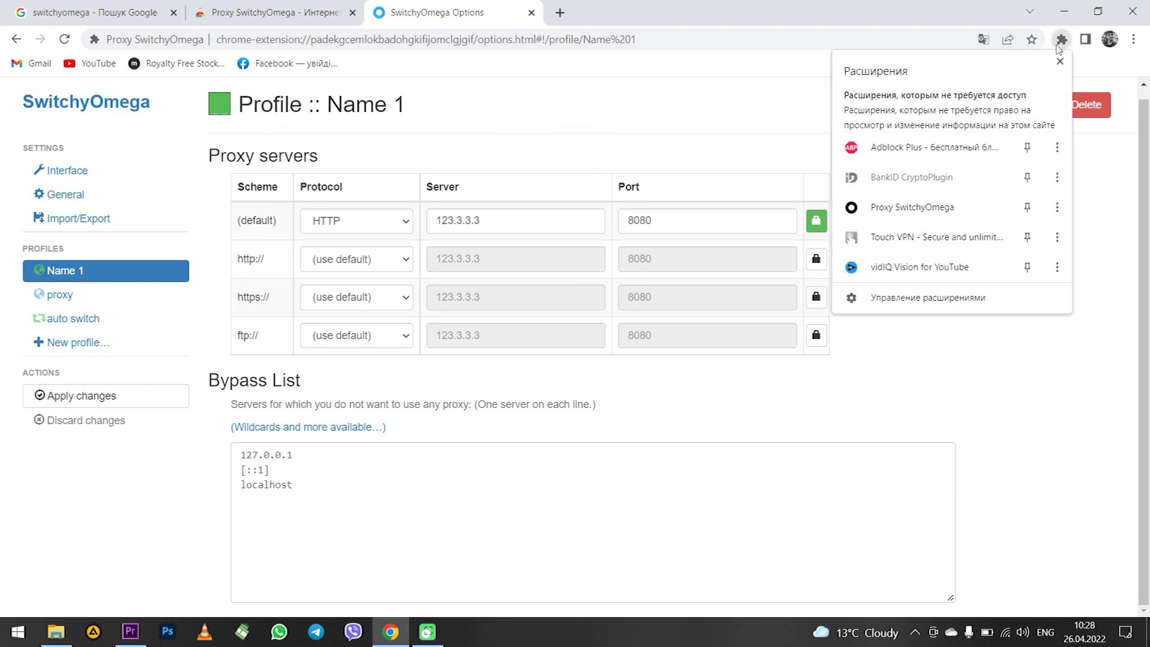
left_click(961, 214)
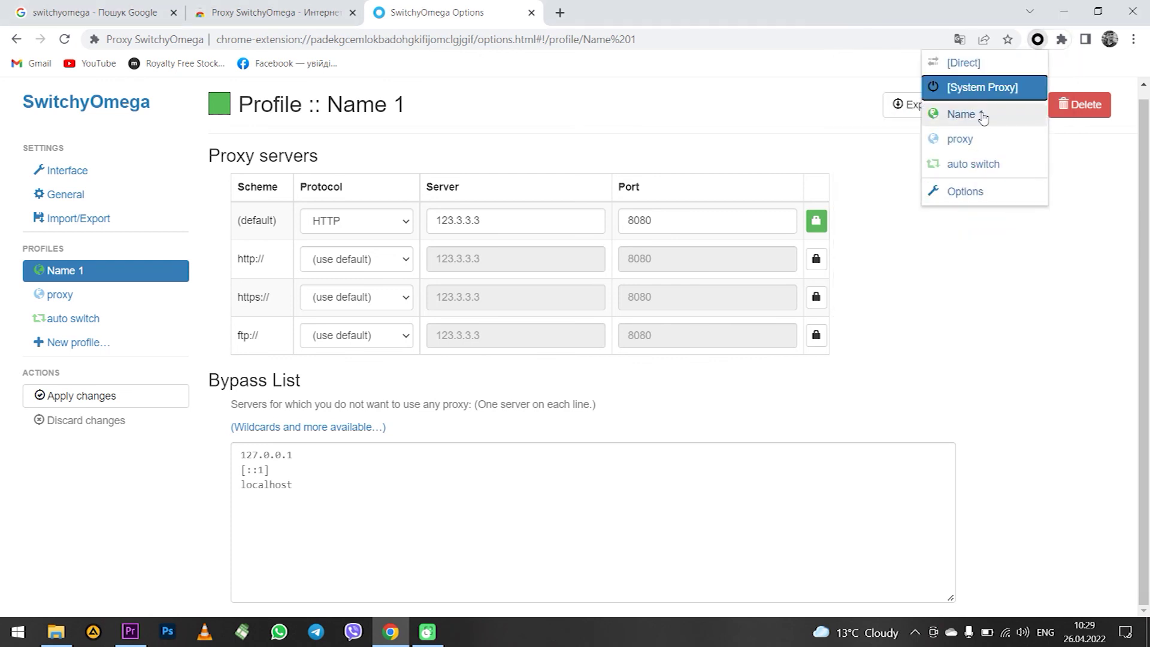
left_click(993, 121)
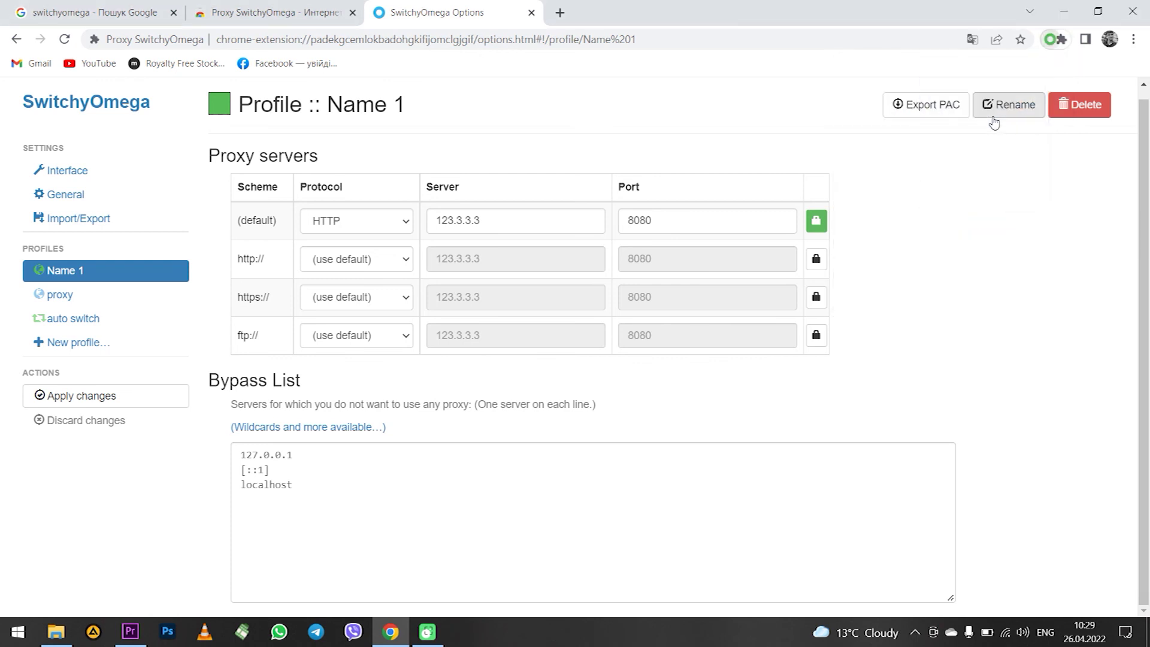
Reopen the SwitchyOmega popup to confirm Name 1 is active, then close it
left_click(1061, 39)
left_click(928, 207)
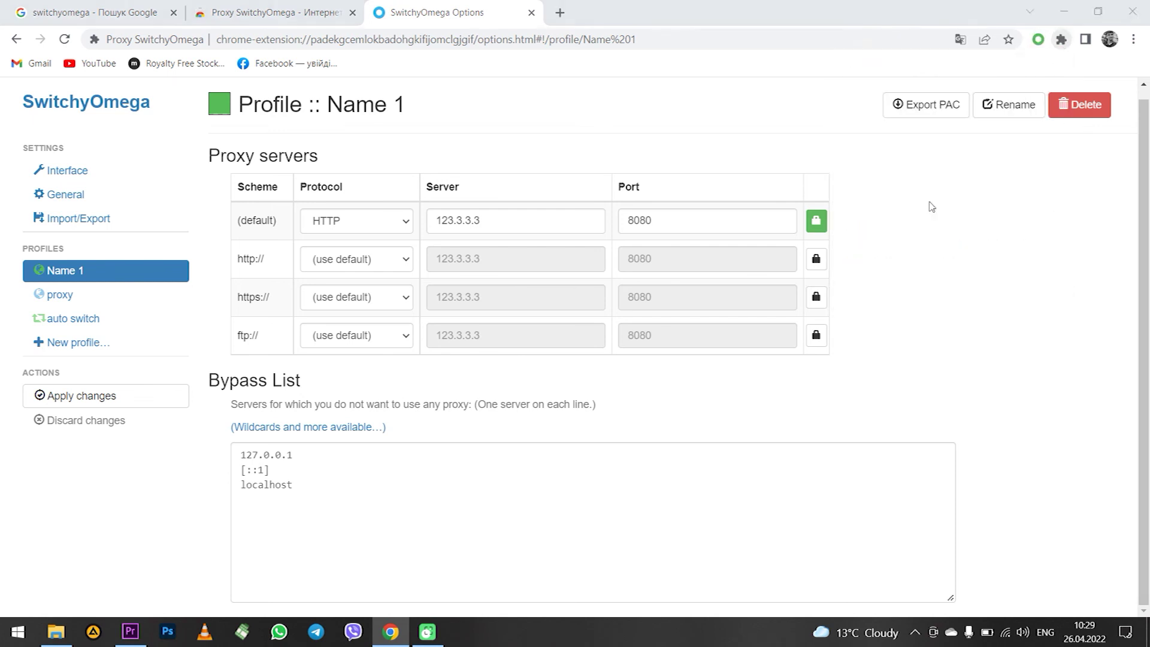
left_click(981, 322)
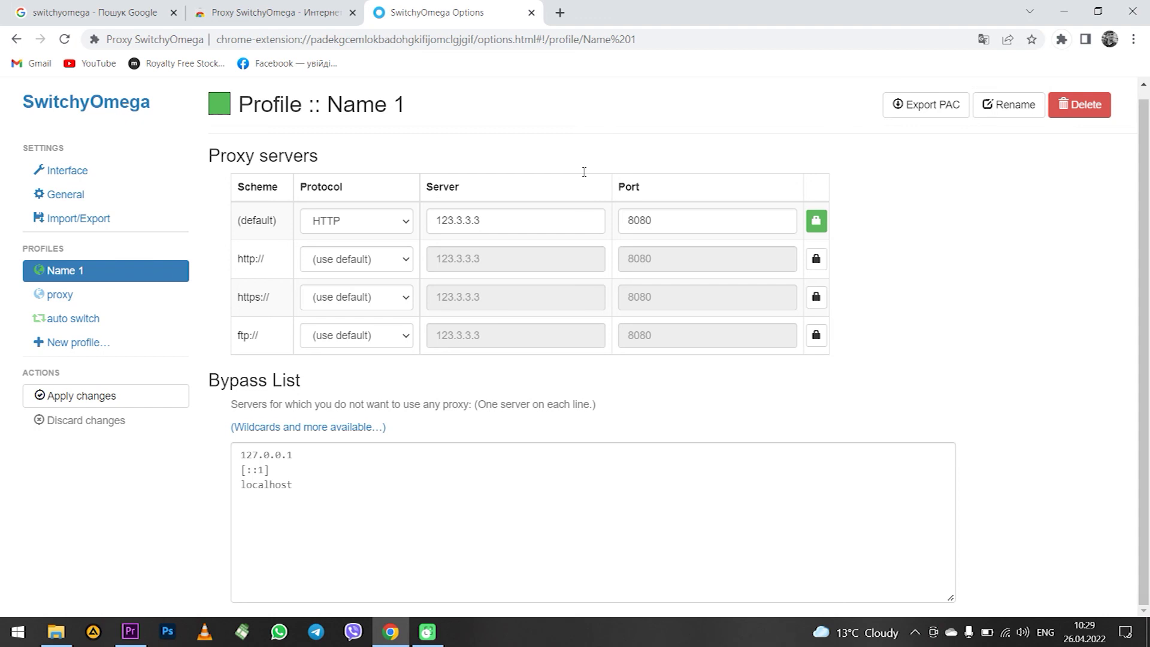